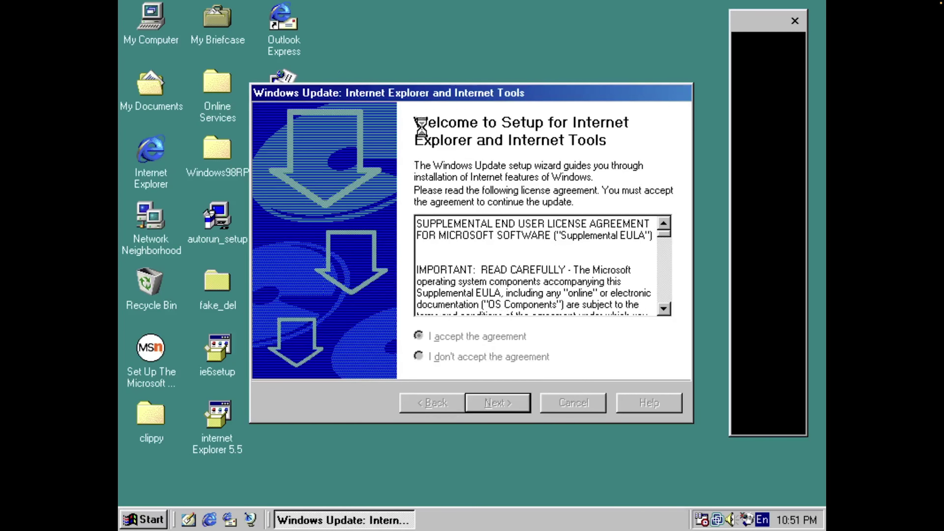
Choose the customizable Internet Explorer 5.5 installation and select the Full component set
{"action": "left_click", "coordinate": [495, 286]}
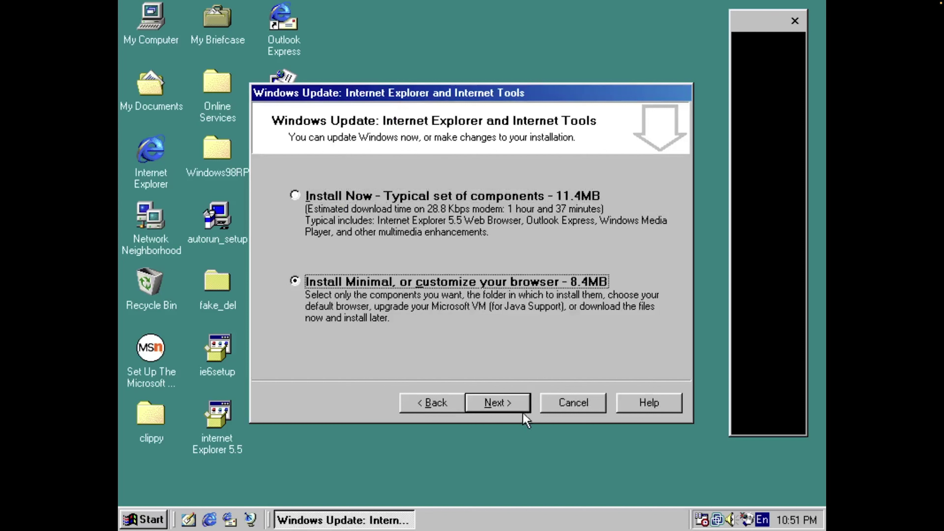
{"action": "left_click", "coordinate": [520, 409]}
{"action": "left_click", "coordinate": [419, 225]}
{"action": "left_click", "coordinate": [389, 262]}
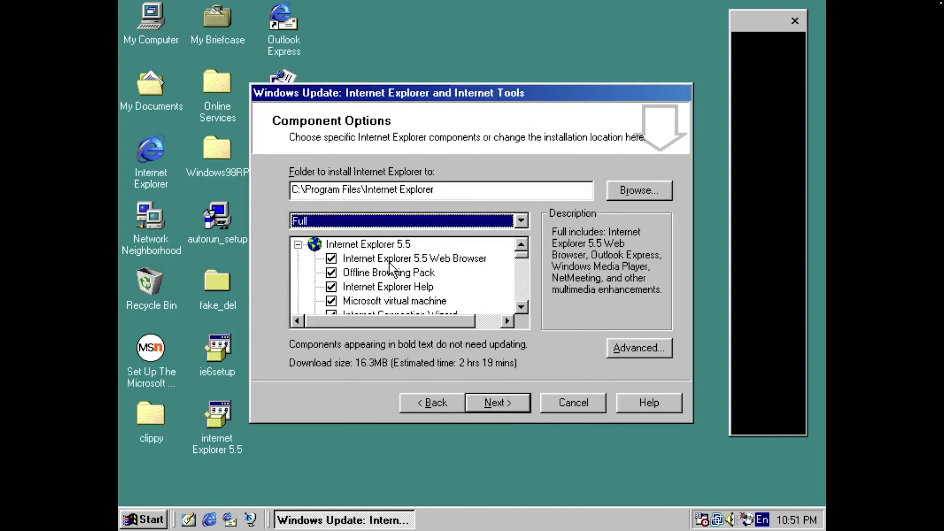
Add Chinese (Simplified) Text Display Support and Macromedia Shockwave Player to the components to install
{"action": "left_click", "coordinate": [524, 306]}
{"action": "left_click", "coordinate": [523, 306]}
{"action": "left_click_drag", "start_coordinate": [525, 306], "coordinate": [523, 275]}
{"action": "left_click", "coordinate": [337, 258]}
{"action": "left_click", "coordinate": [336, 287]}
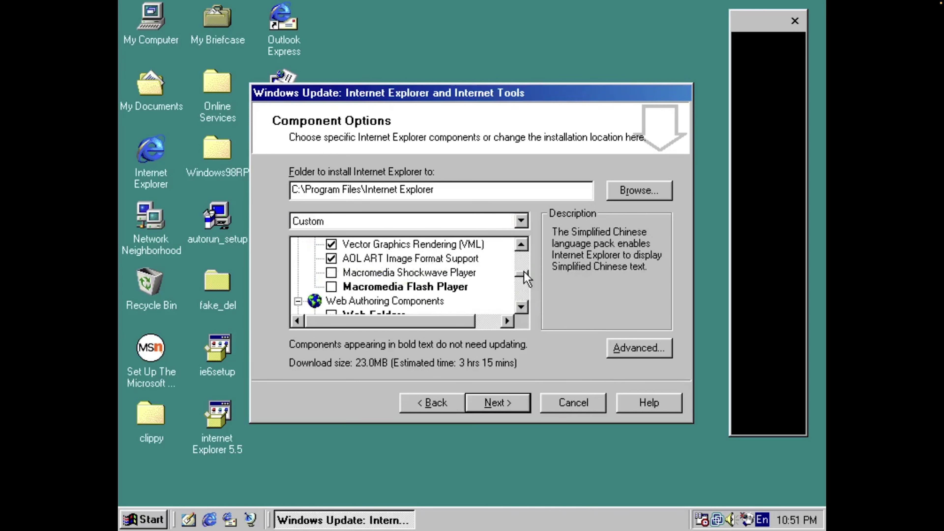
{"action": "left_click", "coordinate": [332, 273]}
Install the selected Internet Explorer 5.5 components and finish setup by restarting the computer
{"action": "scroll", "coordinate": [387, 278], "scroll_direction": "down", "scroll_amount": 4}
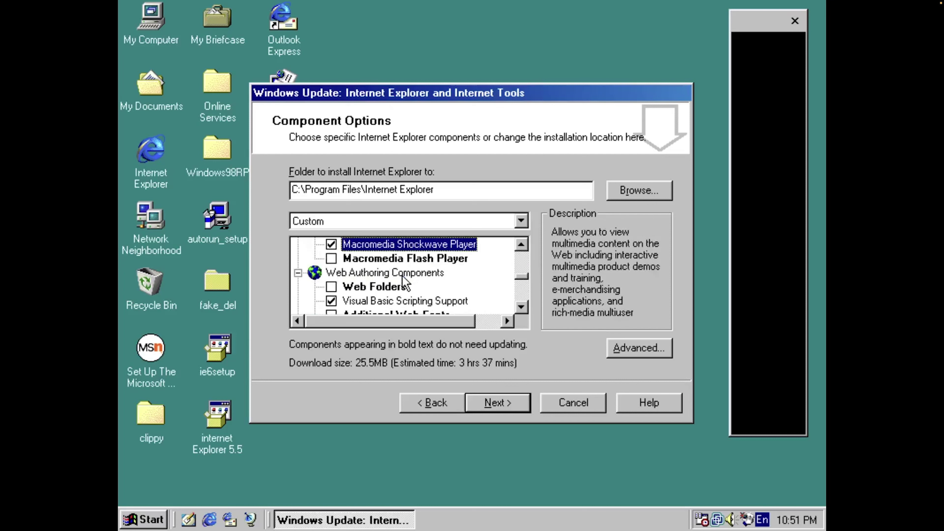
{"action": "scroll", "coordinate": [404, 281], "scroll_direction": "down", "scroll_amount": 2}
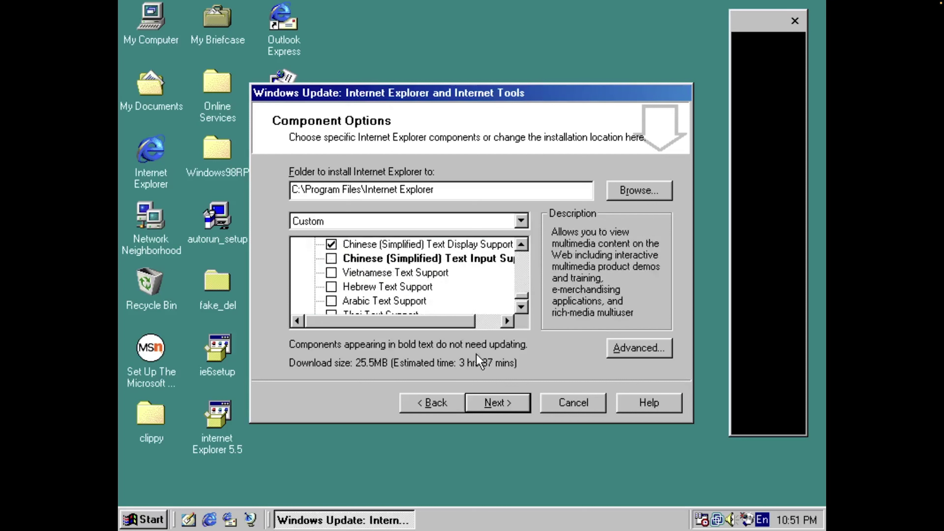
{"action": "scroll", "coordinate": [483, 327], "scroll_direction": "down", "scroll_amount": 1}
{"action": "scroll", "coordinate": [516, 301], "scroll_direction": "up", "scroll_amount": 10}
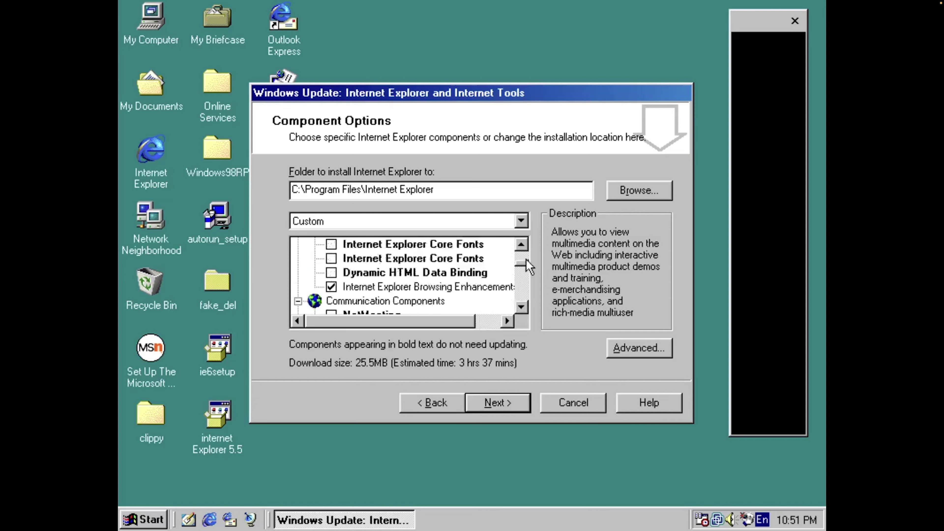
{"action": "left_click", "coordinate": [497, 401]}
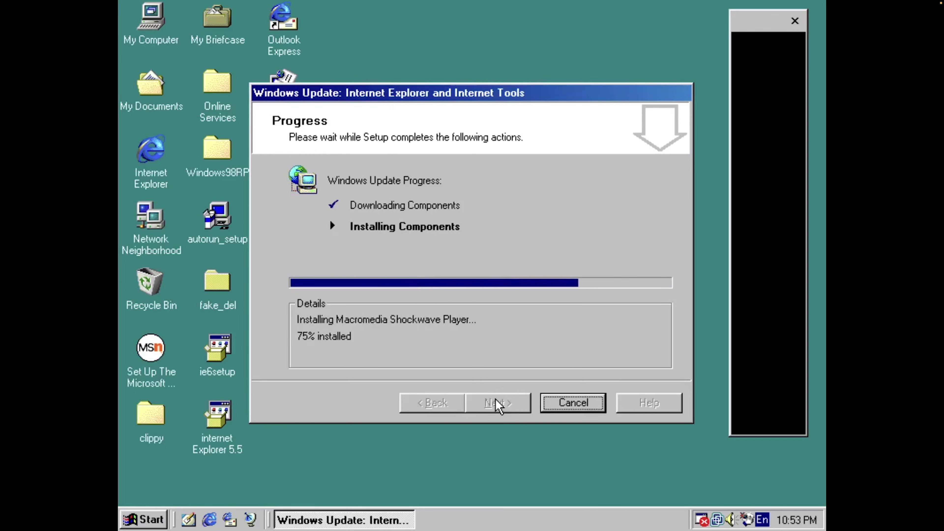
{"action": "left_click", "coordinate": [498, 402]}
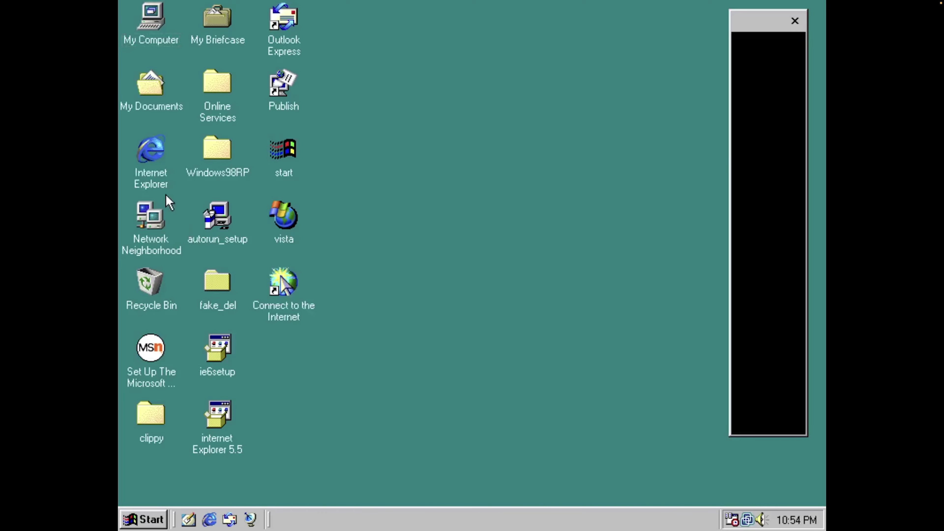
Launch Internet Explorer and check its version in the About Internet Explorer dialog, then dismiss the dialog
{"action": "double_click", "coordinate": [152, 180]}
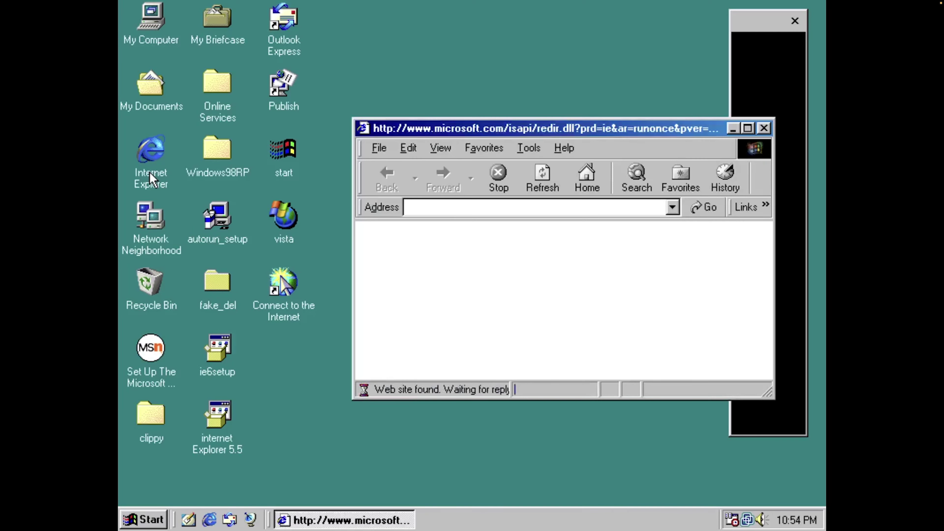
{"action": "left_click", "coordinate": [564, 148]}
{"action": "left_click", "coordinate": [595, 265]}
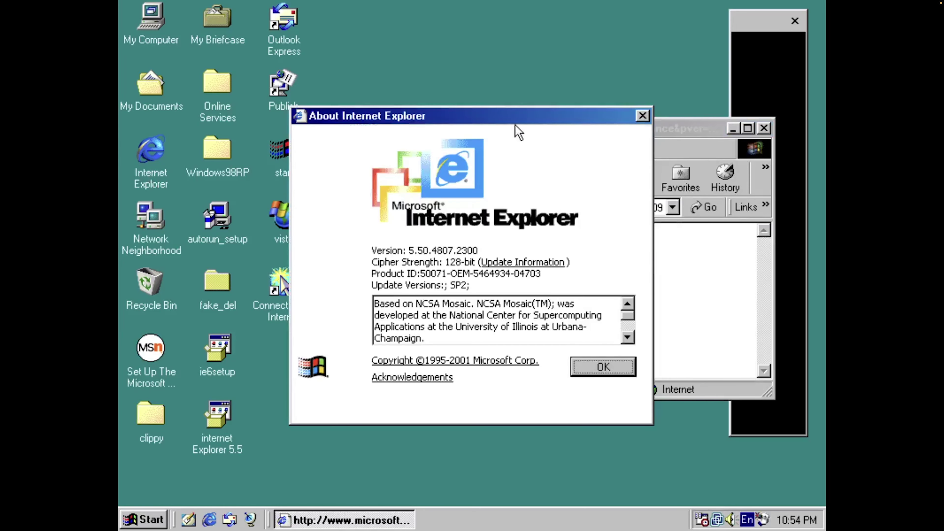
{"action": "left_click_drag", "start_coordinate": [582, 119], "coordinate": [652, 120]}
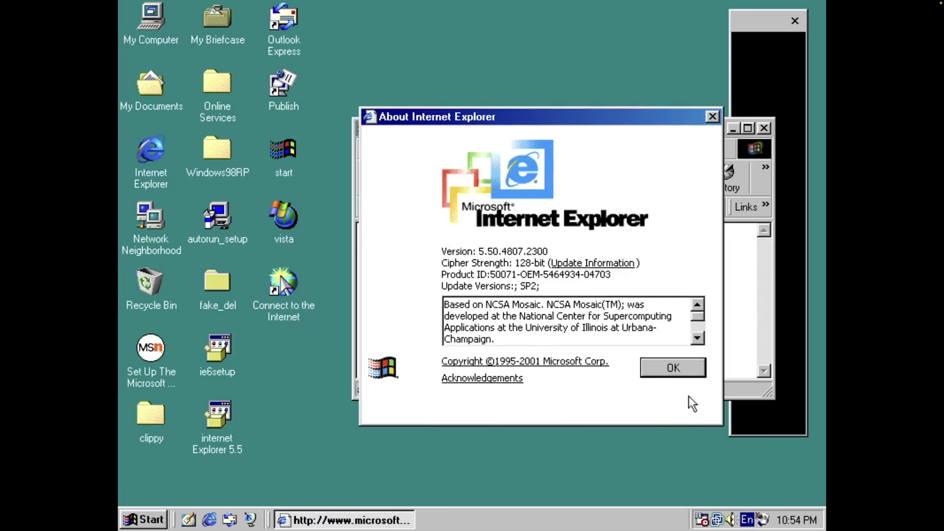
{"action": "left_click", "coordinate": [672, 368]}
Look up the Internet Explorer 5.5 entry in Control Panel's Add/Remove Programs, then close all open windows
{"action": "left_click", "coordinate": [160, 522]}
{"action": "mouse_move", "coordinate": [216, 358]}
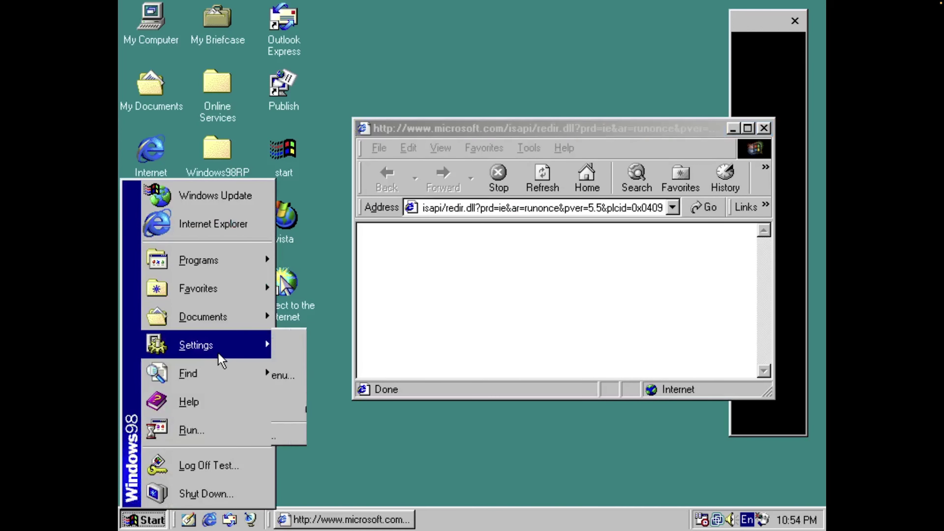
{"action": "left_click", "coordinate": [398, 344]}
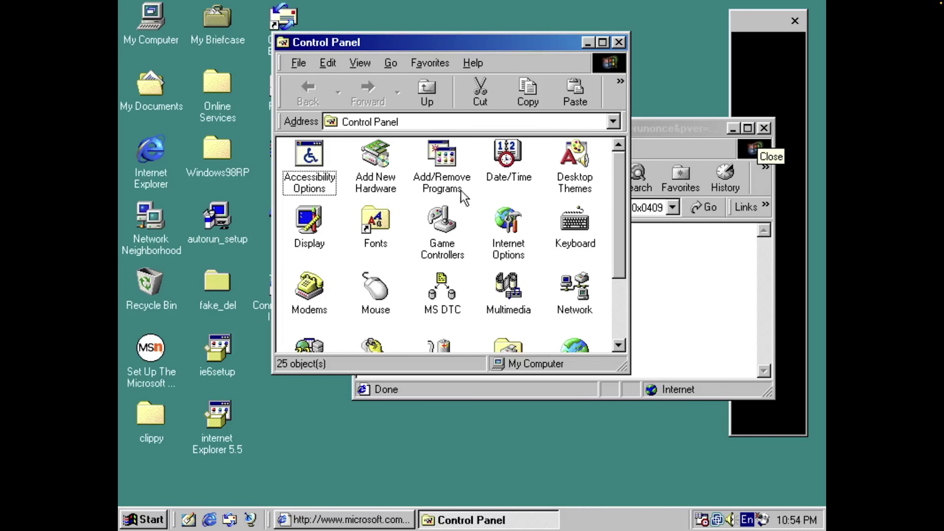
{"action": "double_click", "coordinate": [462, 195]}
{"action": "left_click_drag", "start_coordinate": [431, 253], "coordinate": [422, 323]}
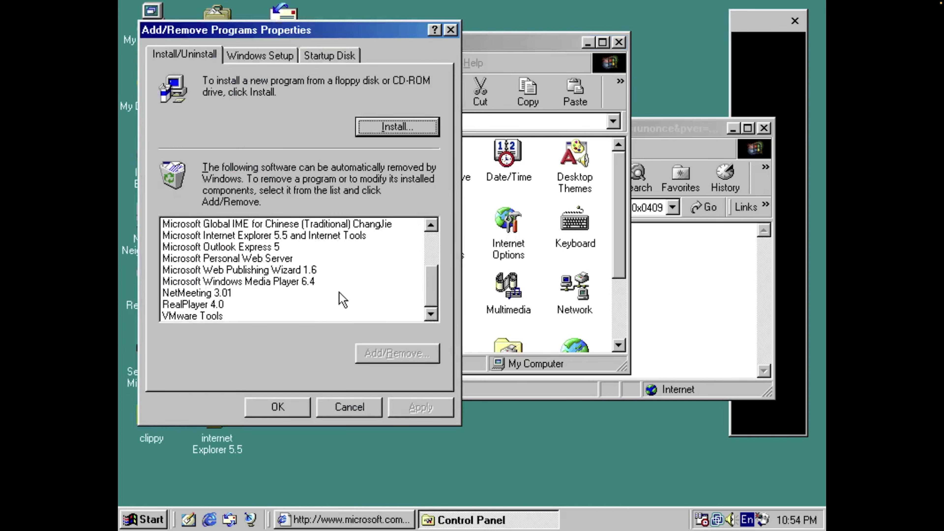
{"action": "left_click", "coordinate": [334, 236]}
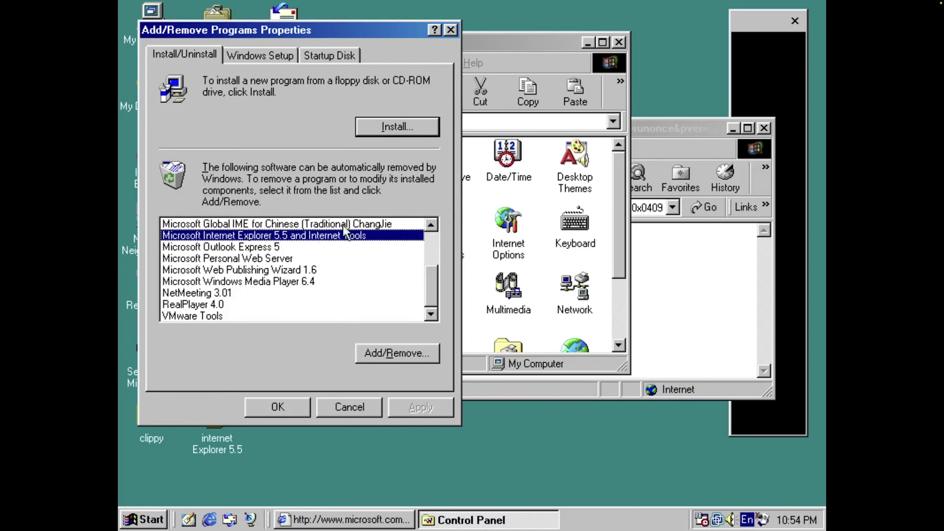
{"action": "left_click", "coordinate": [361, 414]}
{"action": "left_click", "coordinate": [620, 43]}
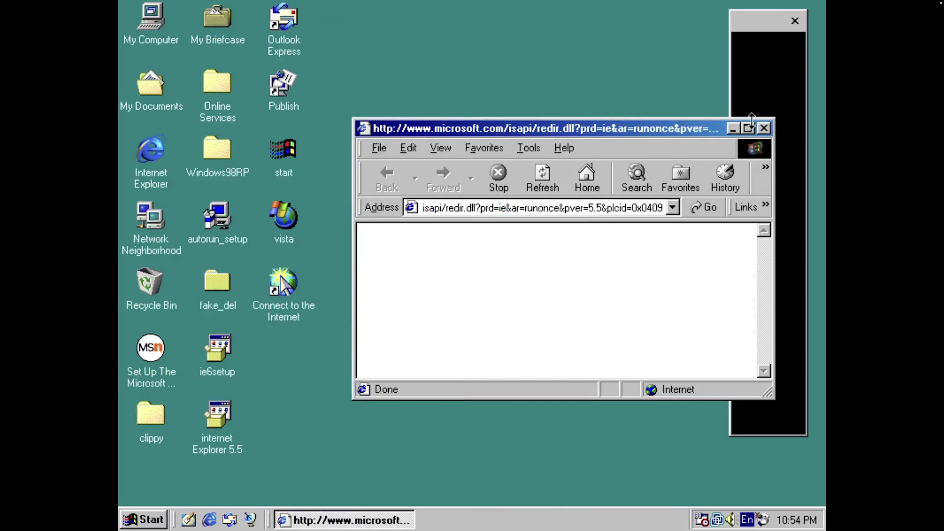
{"action": "left_click", "coordinate": [763, 127]}
Run the ie6setup installer from the desktop and accept its license agreement
{"action": "double_click", "coordinate": [219, 354]}
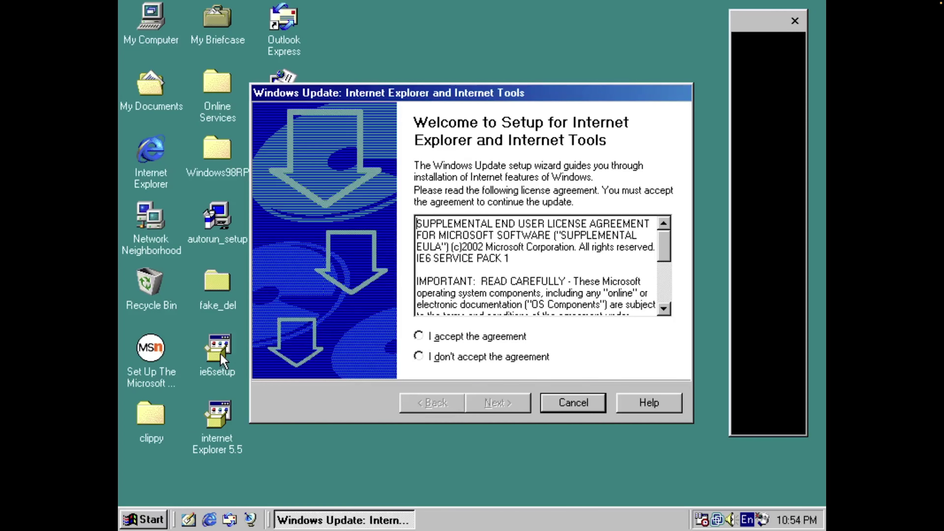
{"action": "left_click", "coordinate": [419, 336]}
{"action": "left_click", "coordinate": [490, 403]}
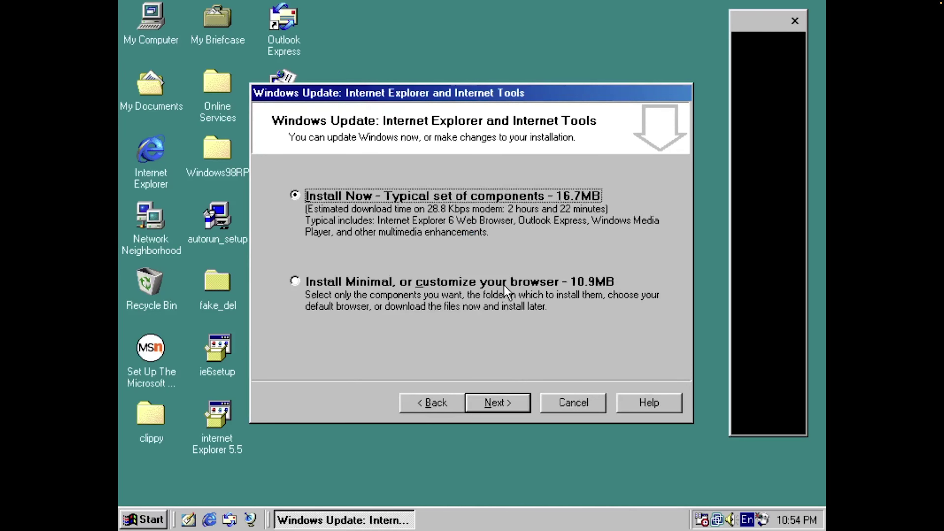
Choose the customizable Internet Explorer 6 installation and select the Full component set
{"action": "left_click", "coordinate": [504, 286]}
{"action": "left_click", "coordinate": [496, 402]}
{"action": "left_click", "coordinate": [457, 222]}
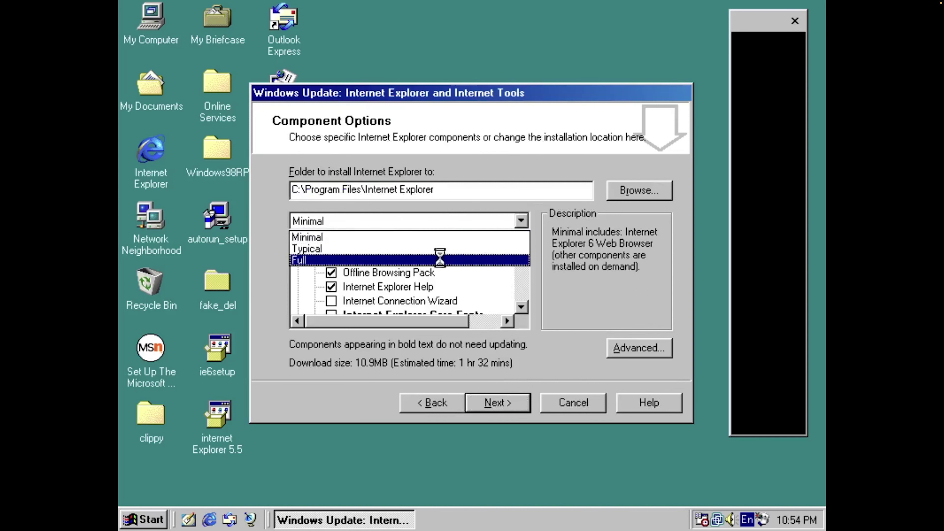
{"action": "left_click", "coordinate": [439, 259]}
Examine the component list of the Full set, from browsing enhancements down to the language text support
{"action": "left_click", "coordinate": [521, 307]}
{"action": "left_click", "coordinate": [521, 307]}
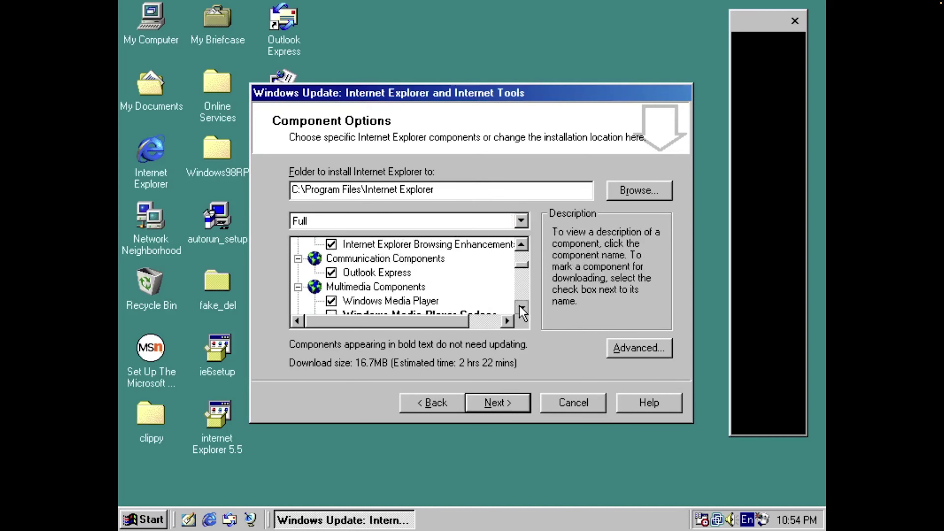
{"action": "left_click", "coordinate": [521, 307]}
{"action": "left_click", "coordinate": [521, 307]}
{"action": "left_click", "coordinate": [522, 307]}
{"action": "left_click", "coordinate": [521, 307]}
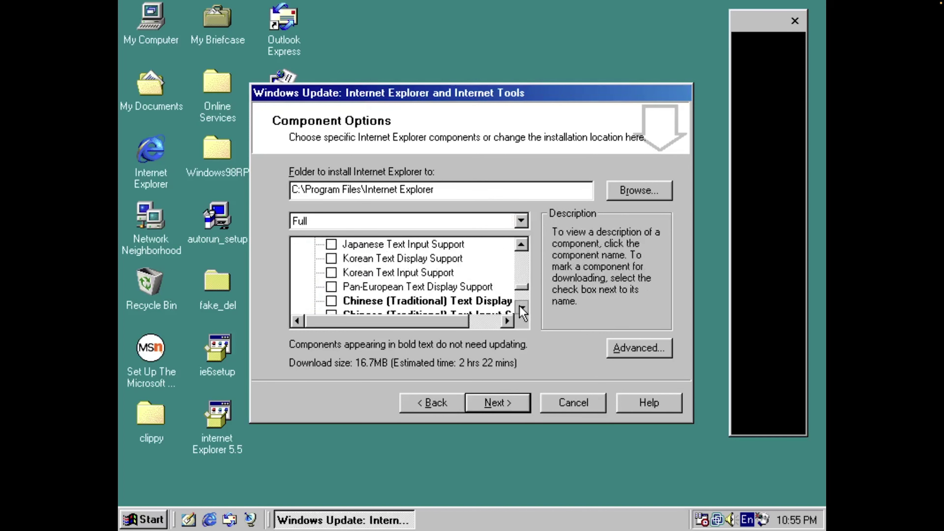
{"action": "left_click", "coordinate": [521, 307]}
{"action": "left_click", "coordinate": [522, 307]}
{"action": "left_click", "coordinate": [521, 307]}
{"action": "left_click", "coordinate": [522, 307]}
{"action": "left_click", "coordinate": [521, 307]}
{"action": "left_click", "coordinate": [521, 307]}
Install the Internet Explorer 6 components and finish setup by restarting the computer
{"action": "left_click", "coordinate": [497, 403]}
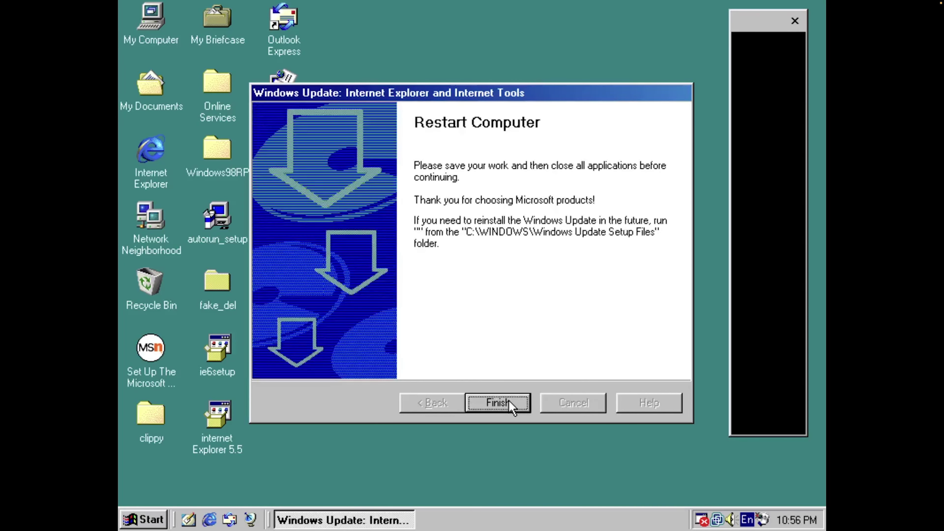
{"action": "left_click", "coordinate": [509, 403]}
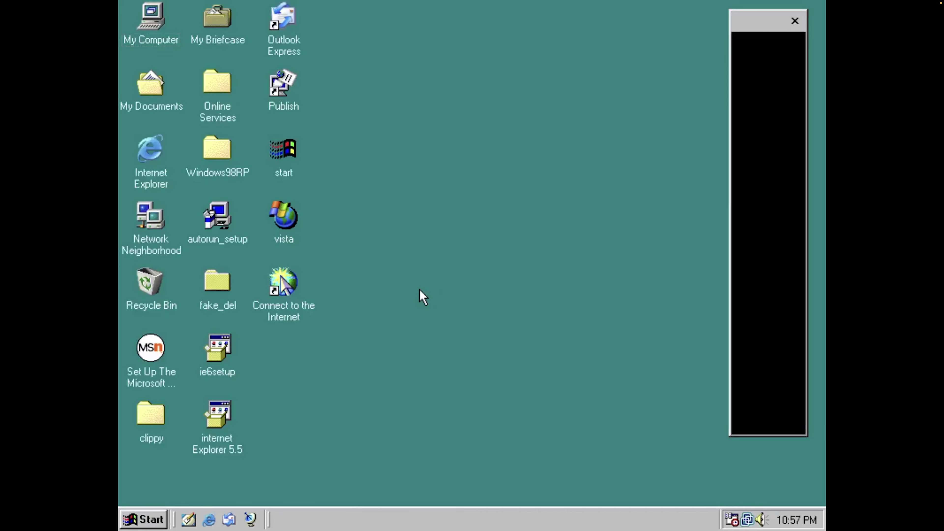
Open the upgraded Internet Explorer and view its version in the About dialog
{"action": "double_click", "coordinate": [148, 174]}
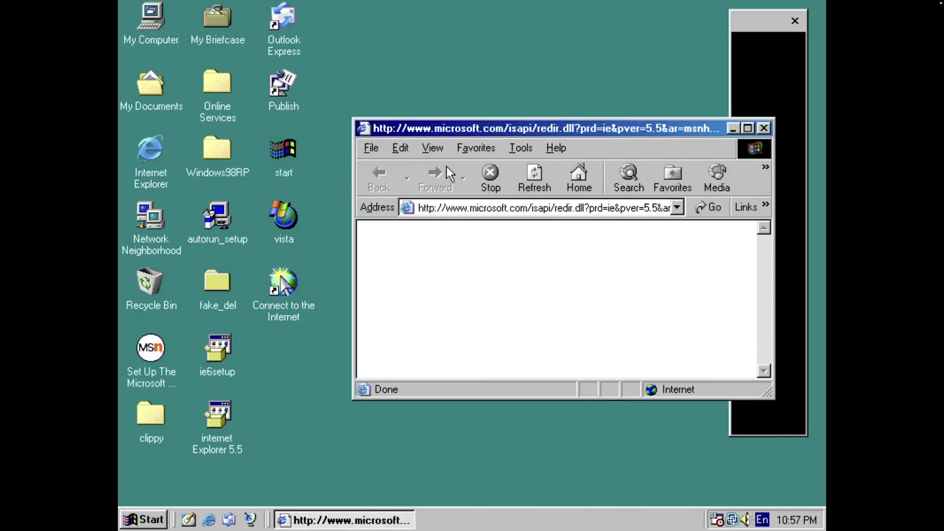
{"action": "left_click", "coordinate": [555, 148]}
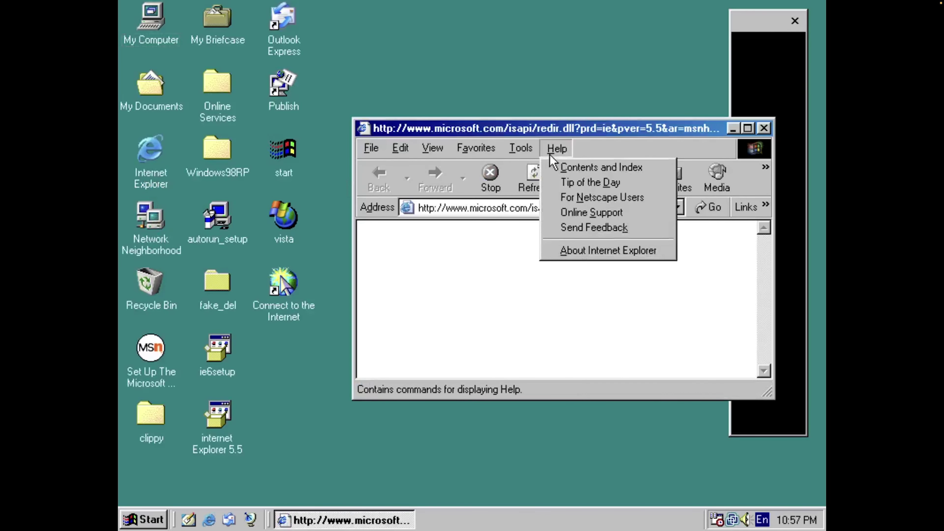
{"action": "left_click", "coordinate": [585, 252]}
{"action": "left_click", "coordinate": [605, 367]}
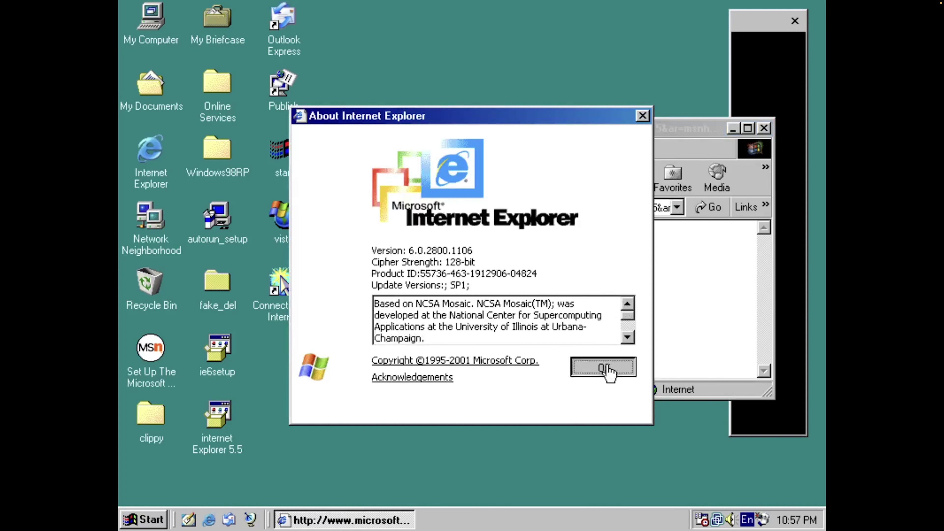
Open the Control Panel, close the browser window, and view the general Internet Options before closing them
{"action": "left_click", "coordinate": [156, 521]}
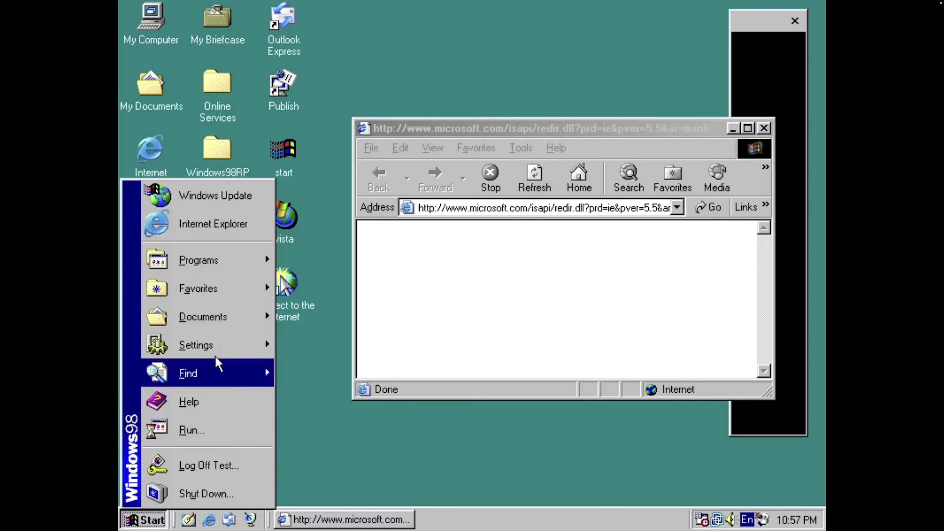
{"action": "mouse_move", "coordinate": [229, 349]}
{"action": "left_click", "coordinate": [373, 341]}
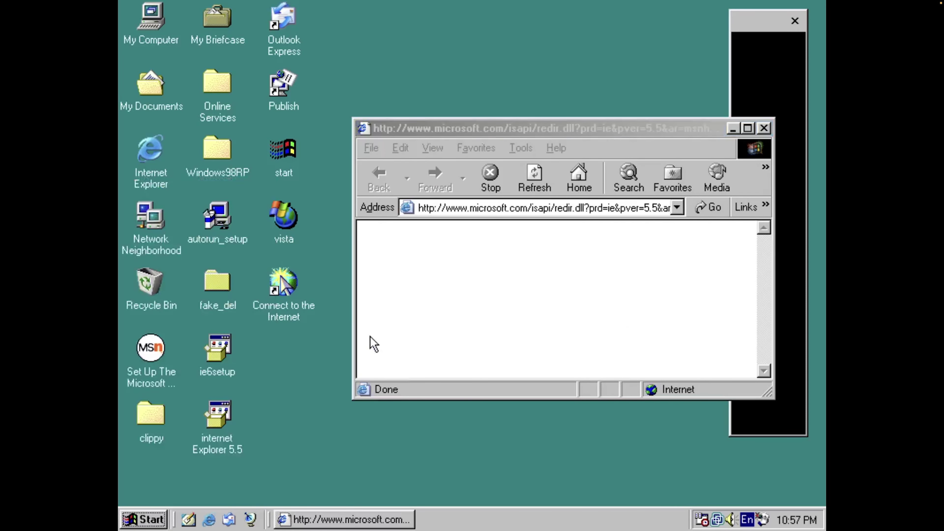
{"action": "left_click", "coordinate": [761, 129]}
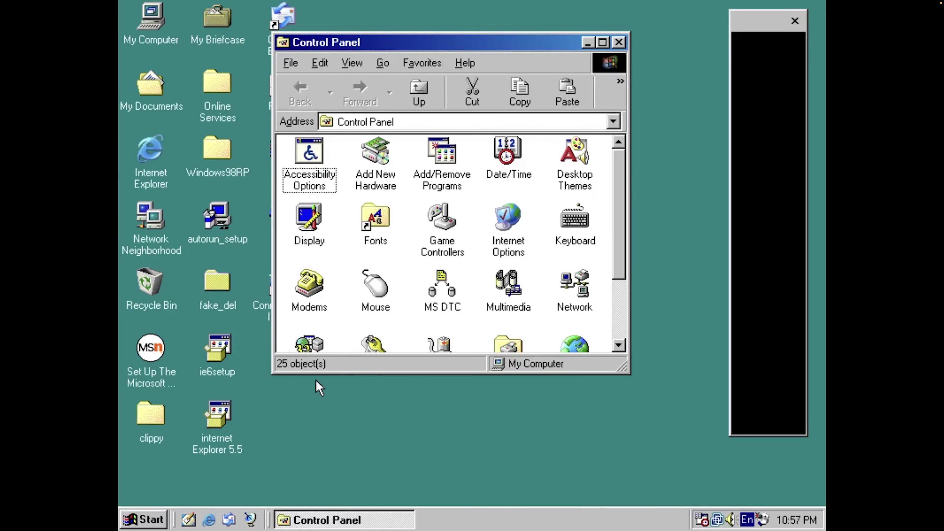
{"action": "double_click", "coordinate": [505, 227]}
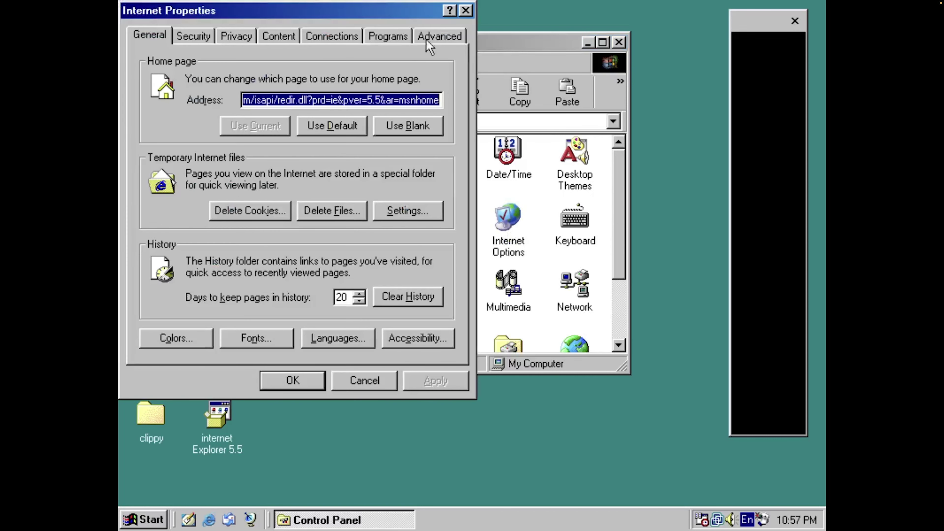
{"action": "left_click", "coordinate": [465, 10]}
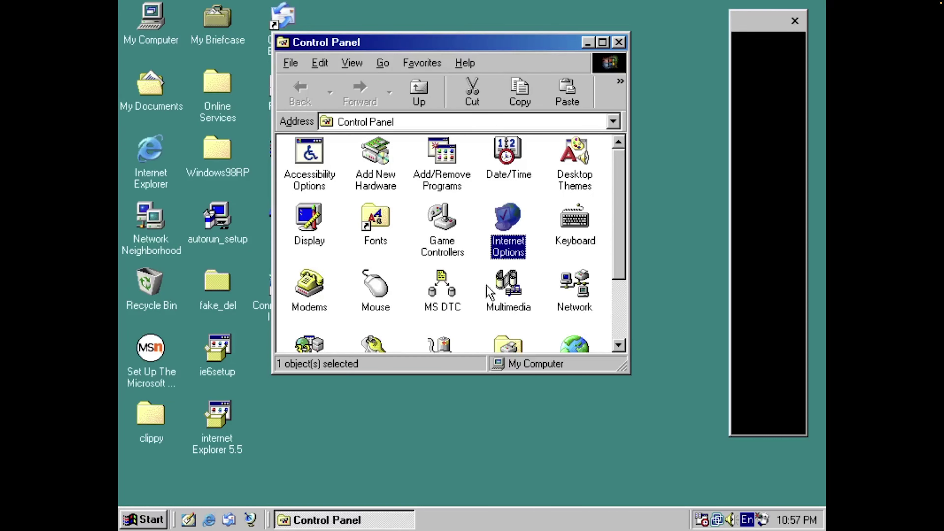
Check the installed software list in Add/Remove Programs for Internet Explorer 6 SP1, then close the Control Panel
{"action": "scroll", "coordinate": [568, 294], "scroll_direction": "down", "scroll_amount": 1}
{"action": "scroll", "coordinate": [467, 293], "scroll_direction": "up", "scroll_amount": 1}
{"action": "left_click", "coordinate": [465, 172]}
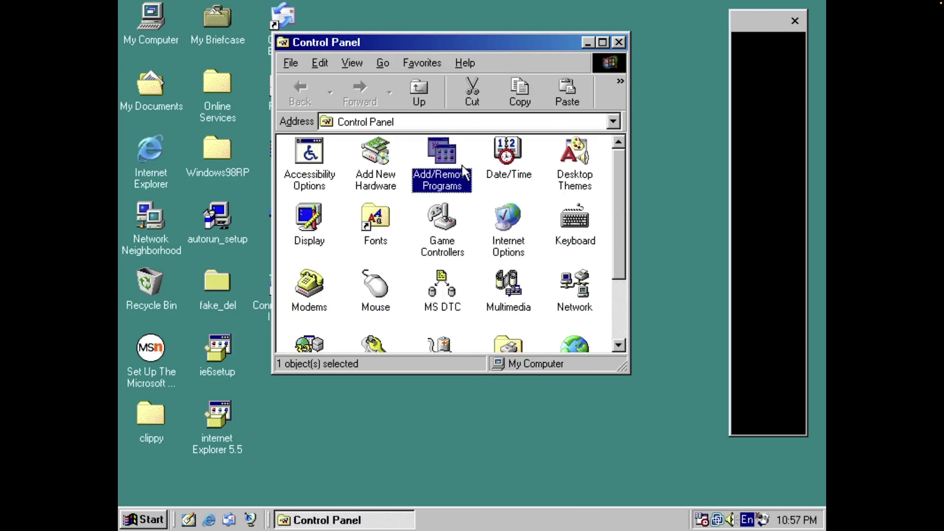
{"action": "double_click", "coordinate": [465, 172]}
{"action": "left_click_drag", "start_coordinate": [456, 260], "coordinate": [455, 327]}
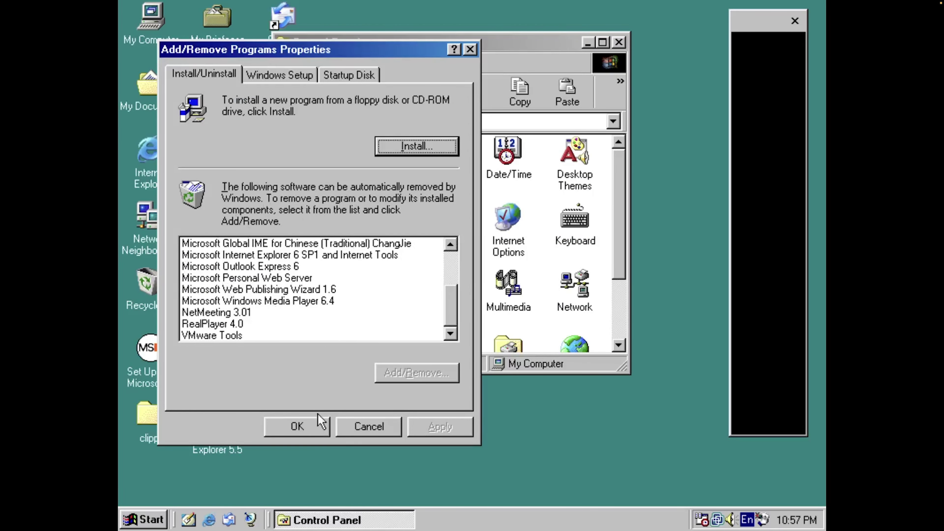
{"action": "left_click", "coordinate": [374, 433]}
{"action": "left_click", "coordinate": [619, 42]}
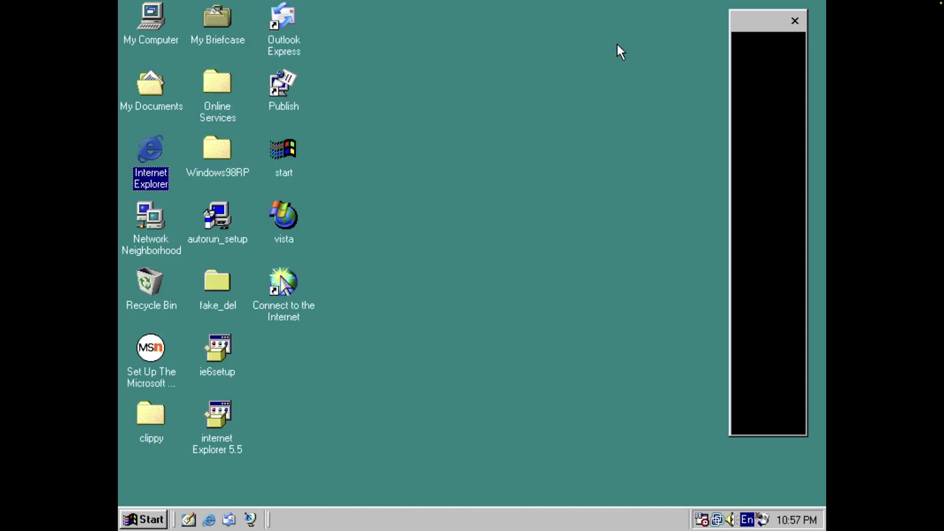
Open Outlook Express, cancel the Internet Connection Wizard, and view the program's version in its About dialog before dismissing it
{"action": "double_click", "coordinate": [286, 44]}
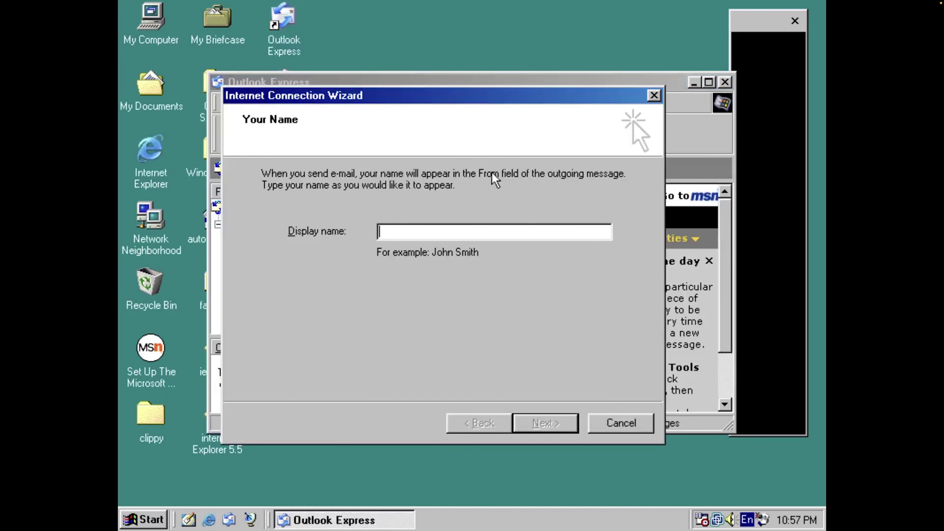
{"action": "left_click", "coordinate": [607, 419]}
{"action": "left_click", "coordinate": [462, 313]}
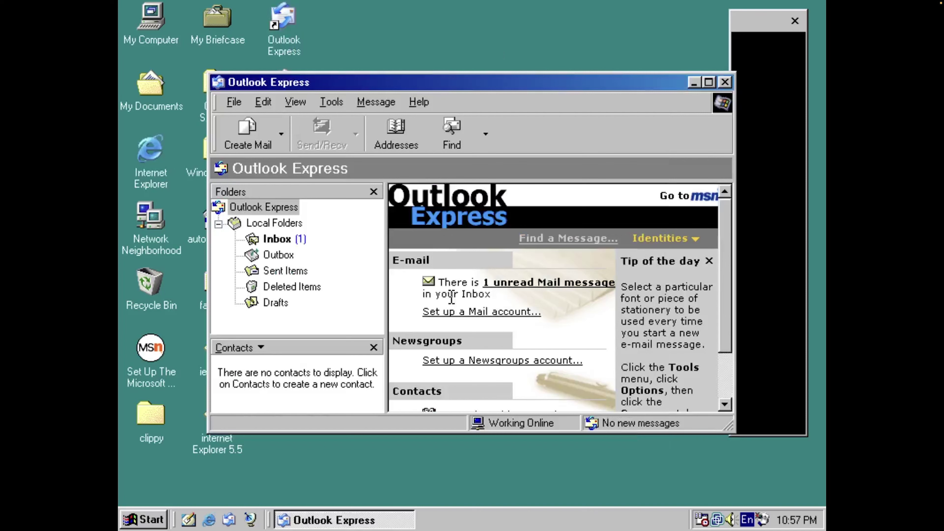
{"action": "left_click", "coordinate": [420, 102]}
{"action": "left_click", "coordinate": [448, 181]}
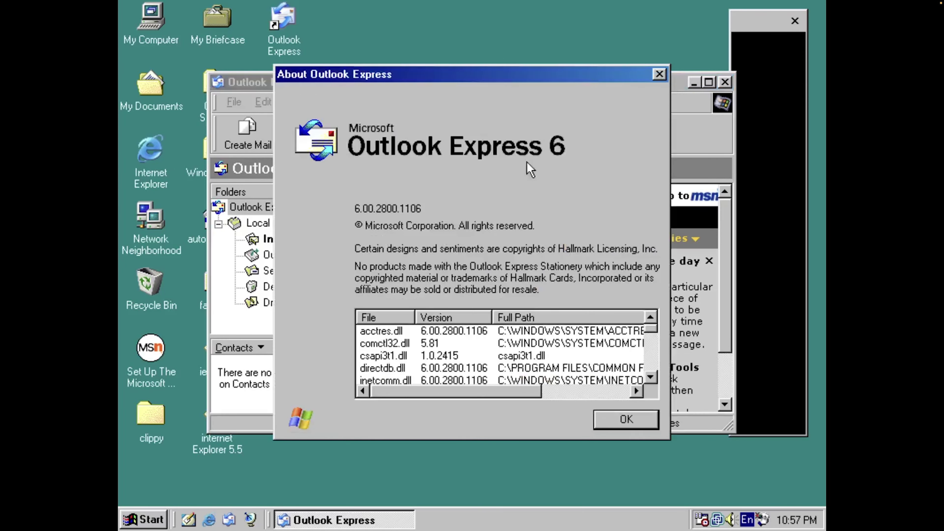
{"action": "left_click", "coordinate": [617, 420]}
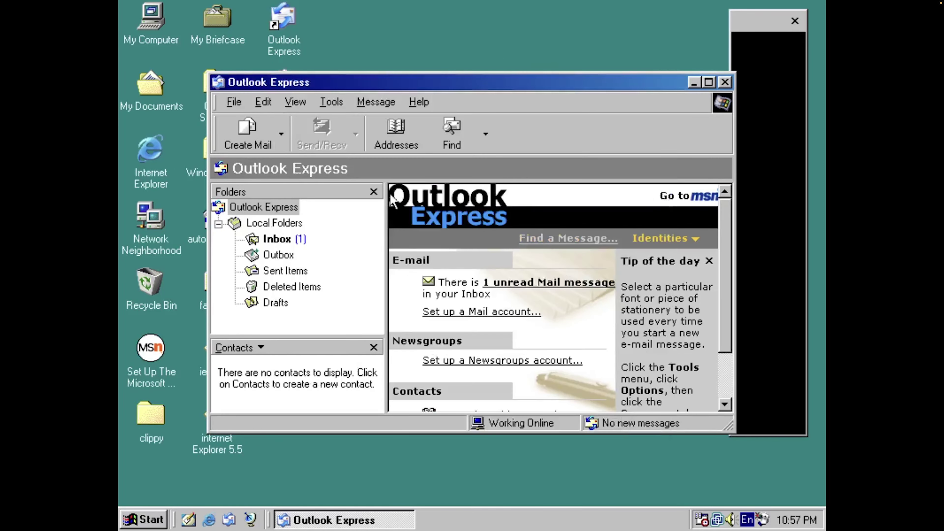
Open the Address Book from Outlook Express, view its About information, then close both the Address Book and Outlook Express
{"action": "left_click", "coordinate": [393, 130]}
{"action": "left_click", "coordinate": [351, 127]}
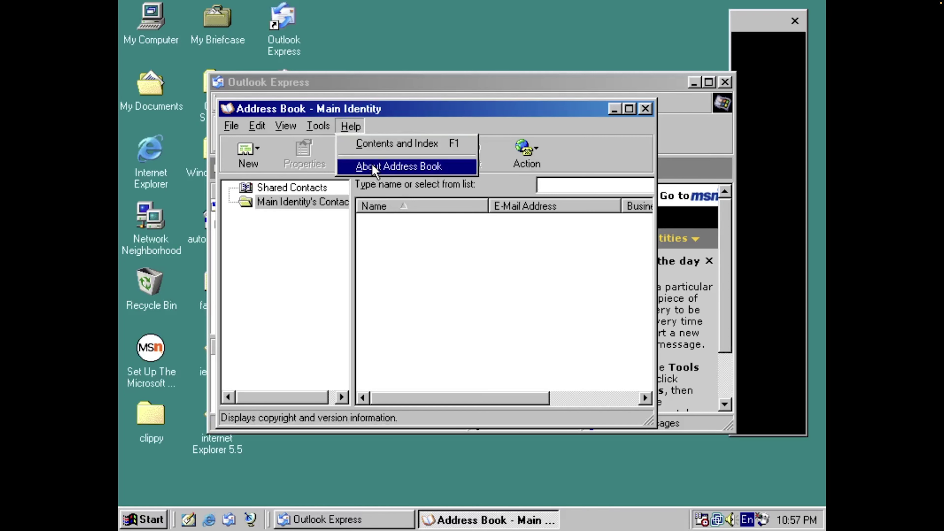
{"action": "left_click", "coordinate": [370, 165]}
{"action": "left_click", "coordinate": [483, 174]}
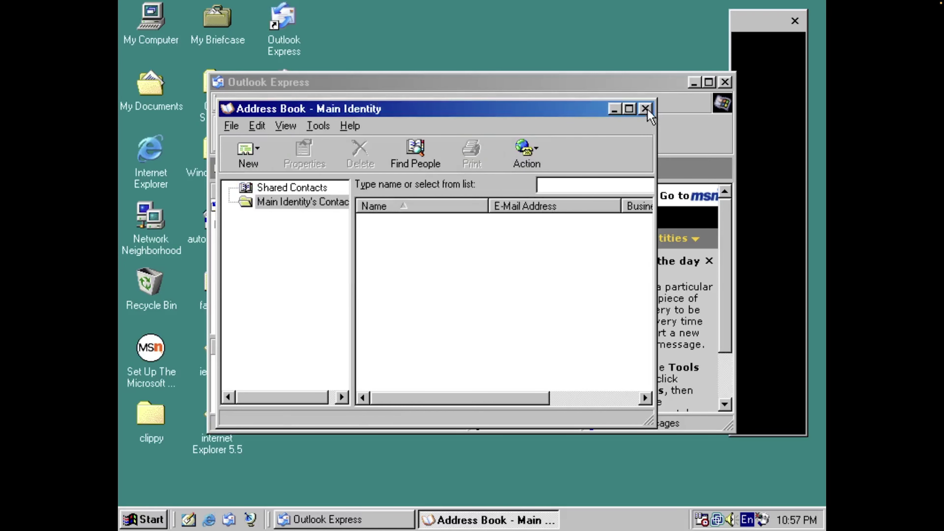
{"action": "left_click", "coordinate": [646, 108]}
{"action": "left_click", "coordinate": [725, 82]}
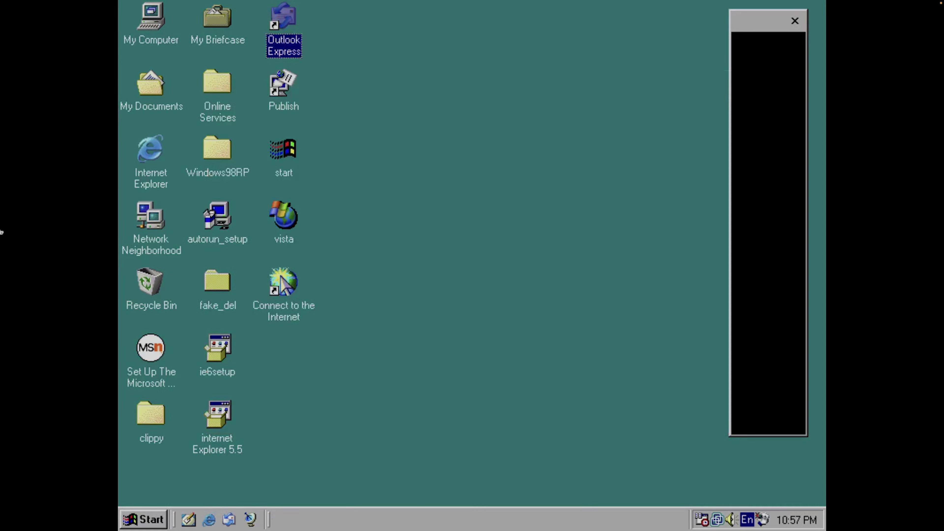